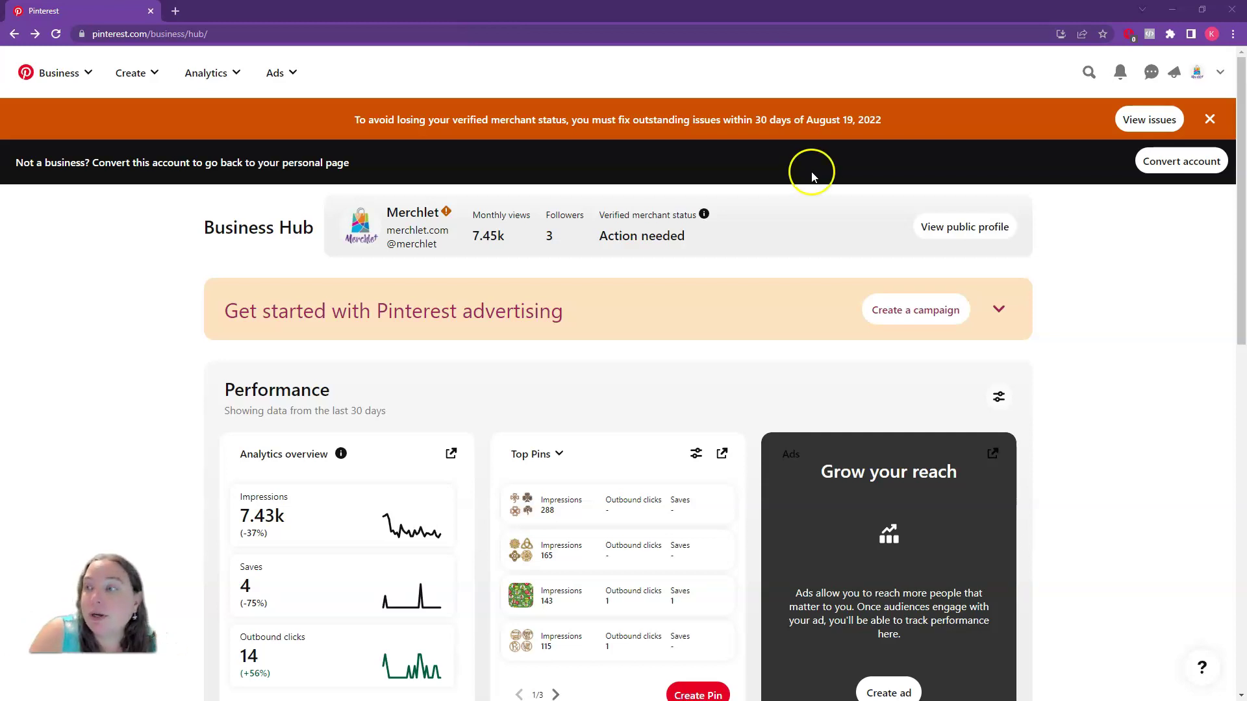
Step: Open the verified merchant status page and go to the Pinterest tag manager
left_click(1147, 119)
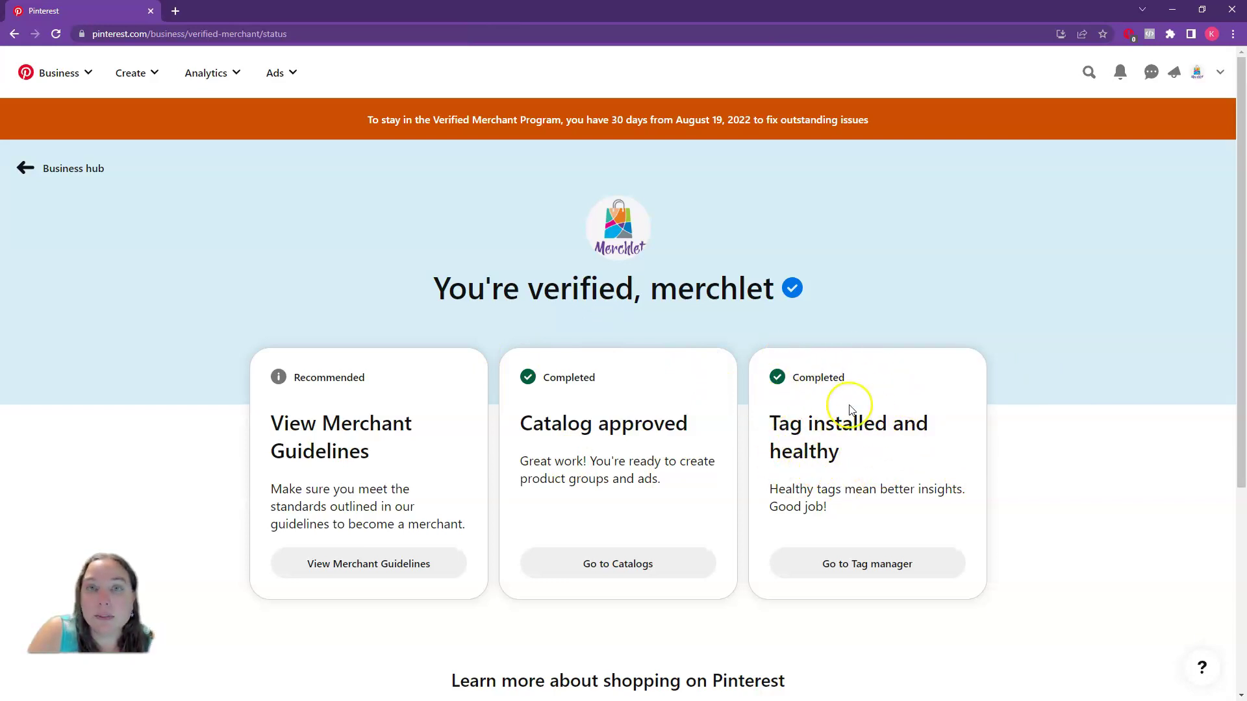
left_click(868, 564)
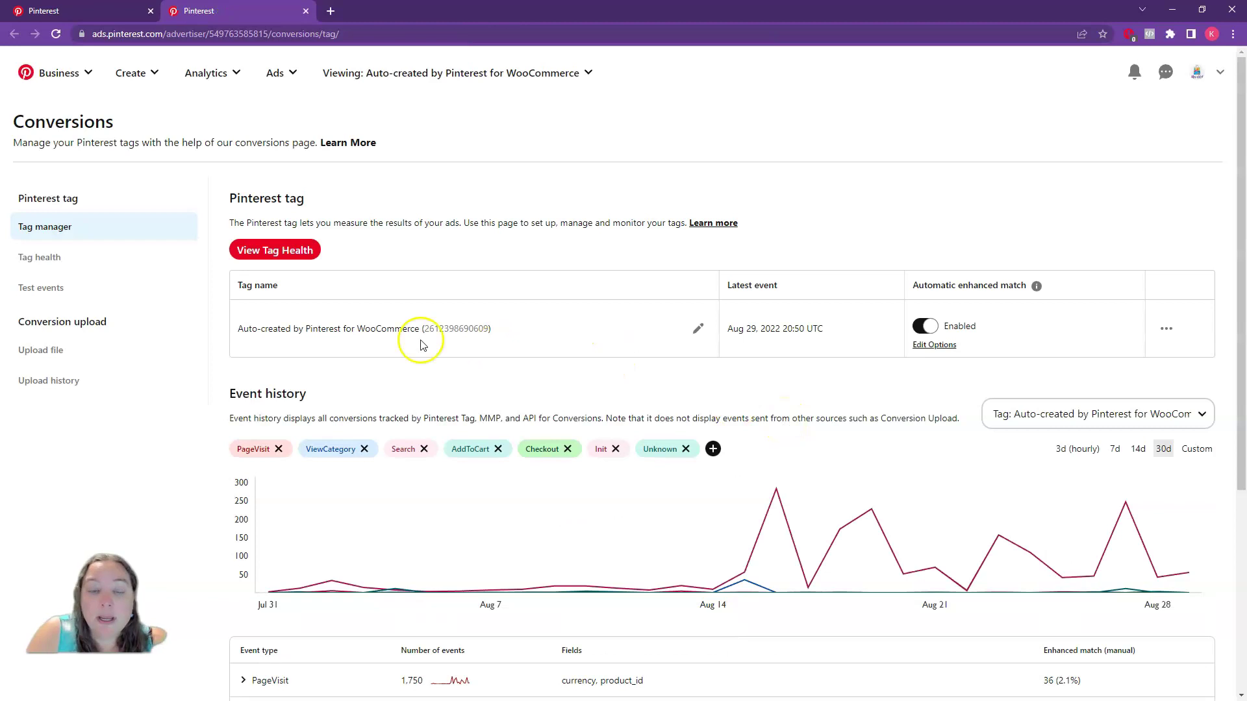
Step: Review the Tag health report, then switch to the Merchlet store's browser window
left_click(48, 265)
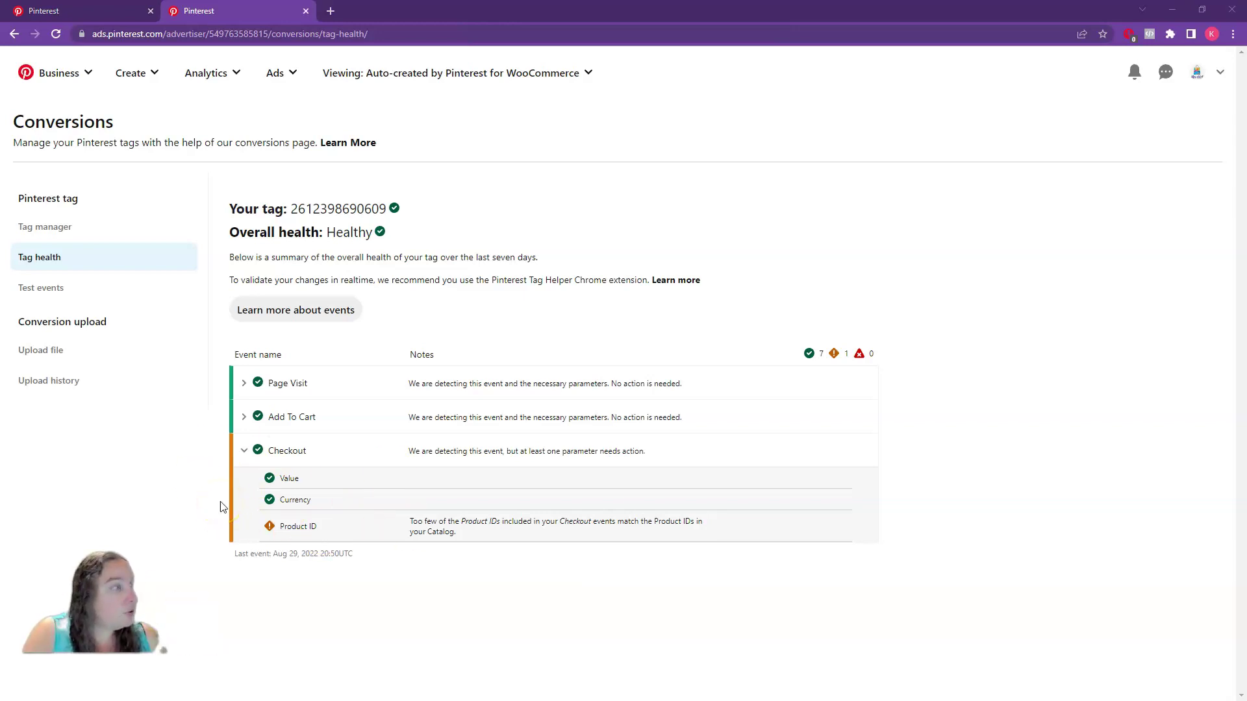
key("alt+Tab")
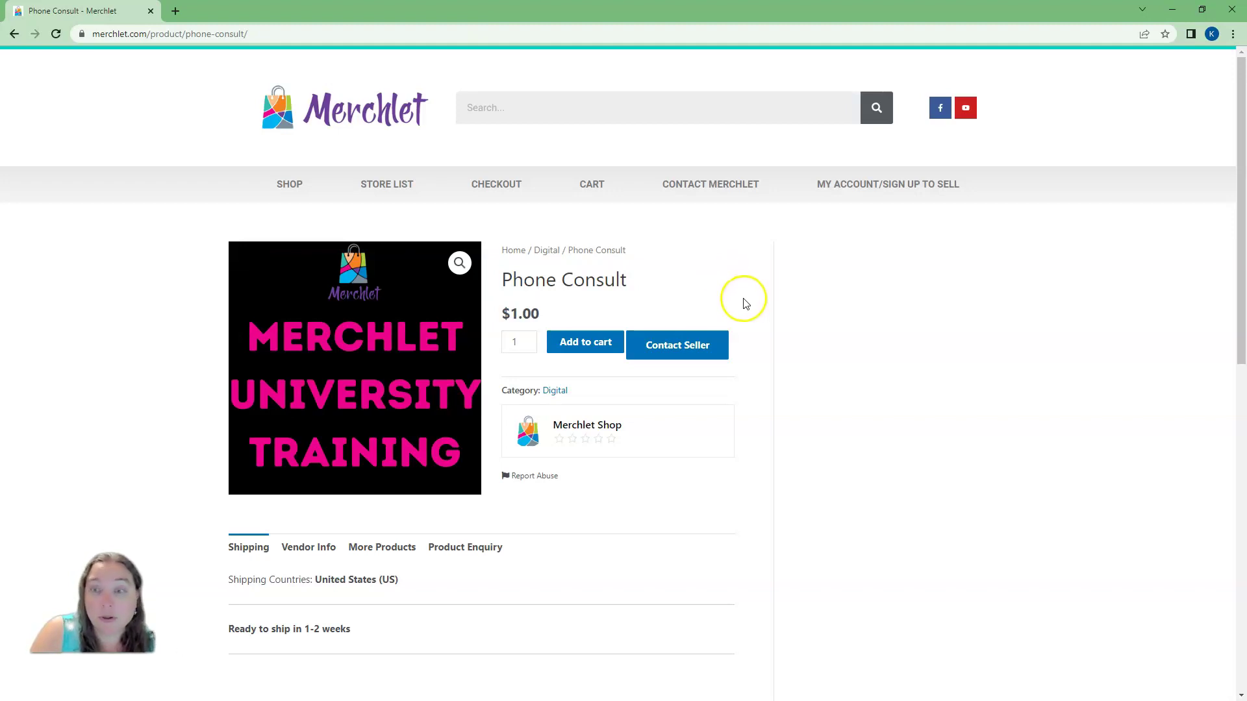
Step: Minimize the Merchlet store window to bring the Pinterest tag health page back
left_click(1173, 11)
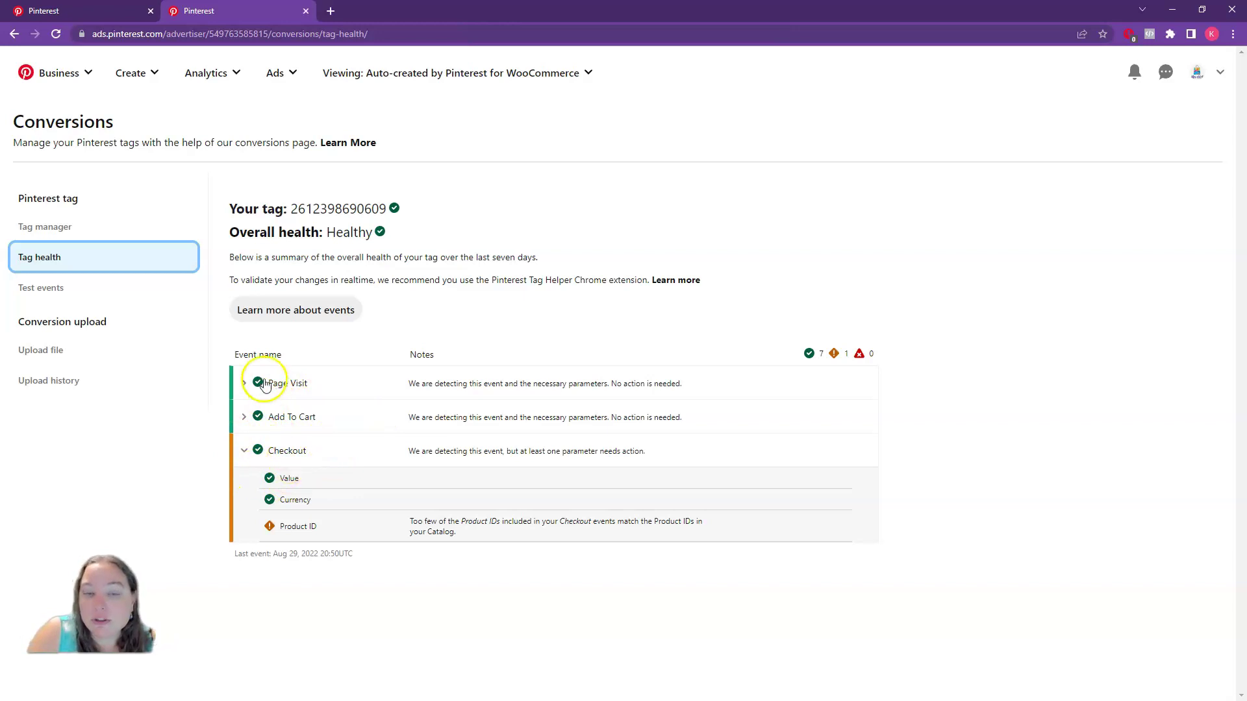
Step: Load the merchlet site in a new browser tab
left_click(332, 11)
type("merchlet")
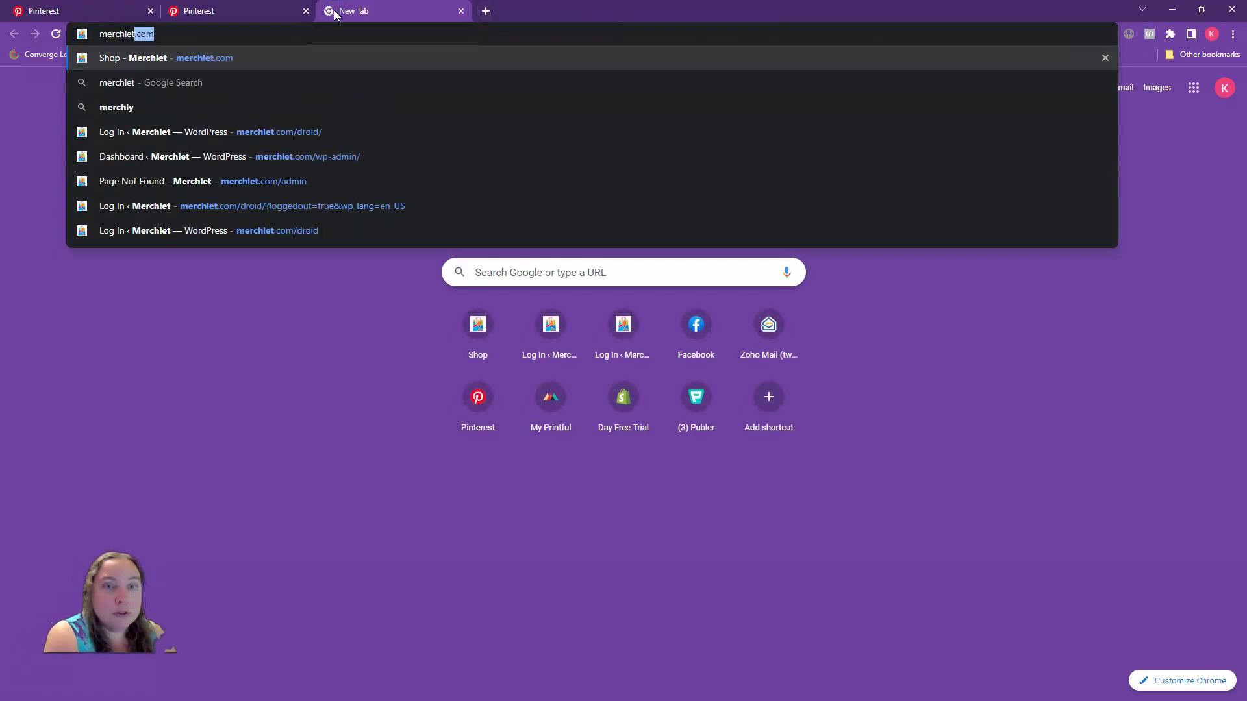
key("Return")
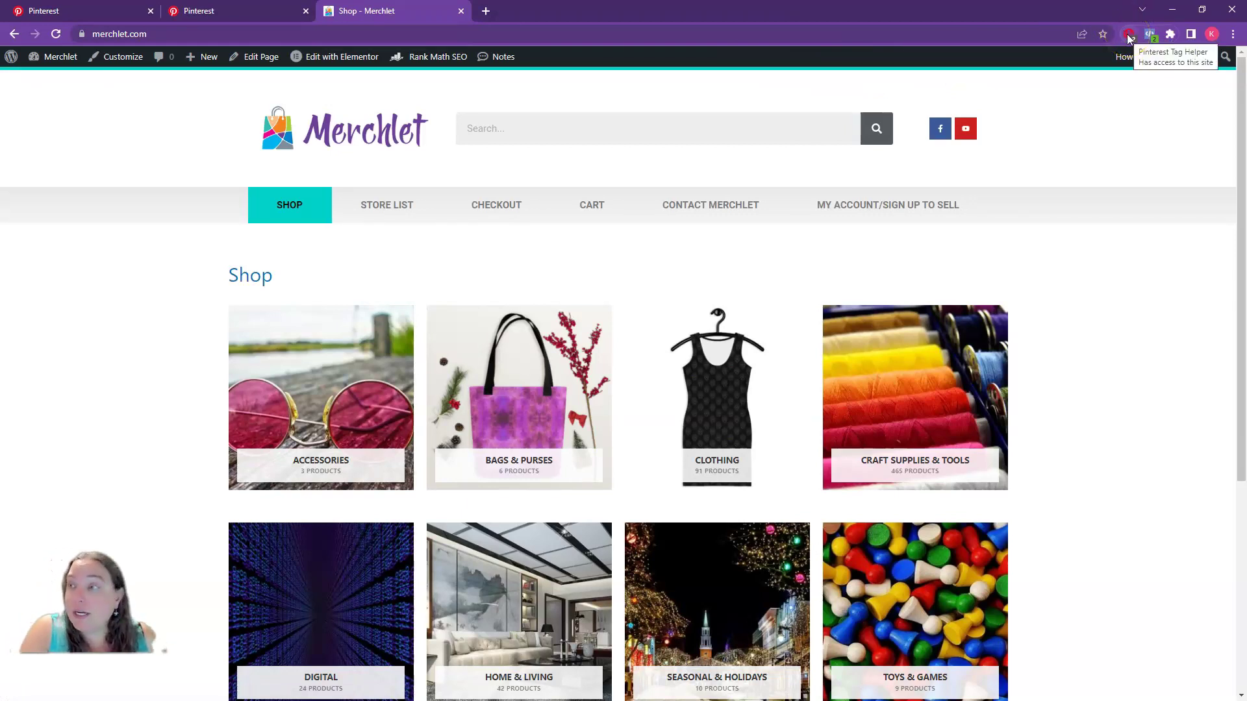
Step: Confirm Tag Helper shows Initialized and Page visit events sent with no issues
left_click(1129, 34)
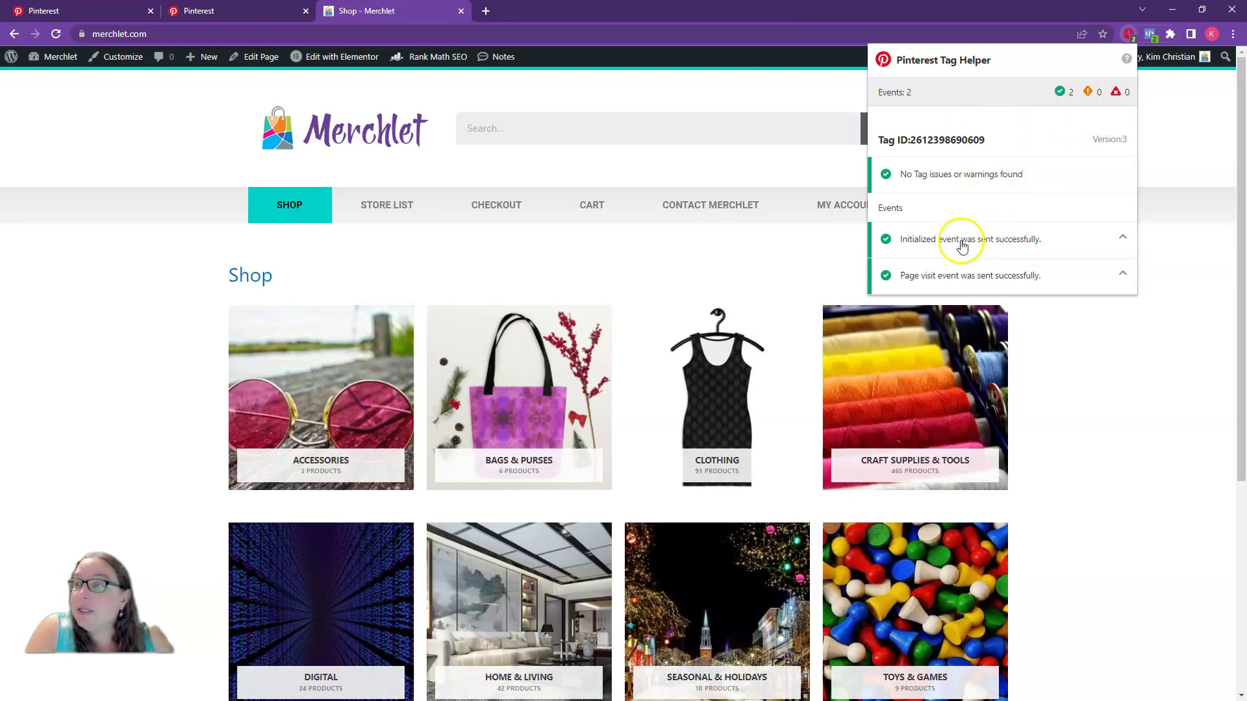
left_click(1006, 276)
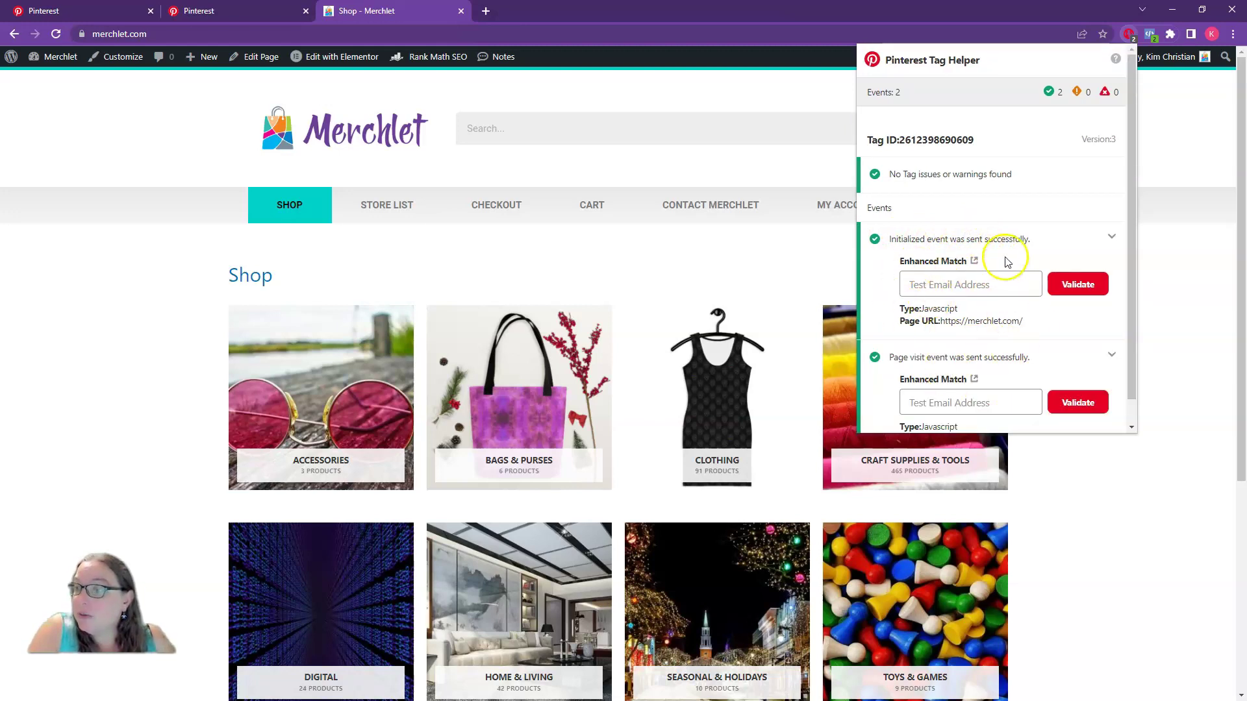
left_click(956, 239)
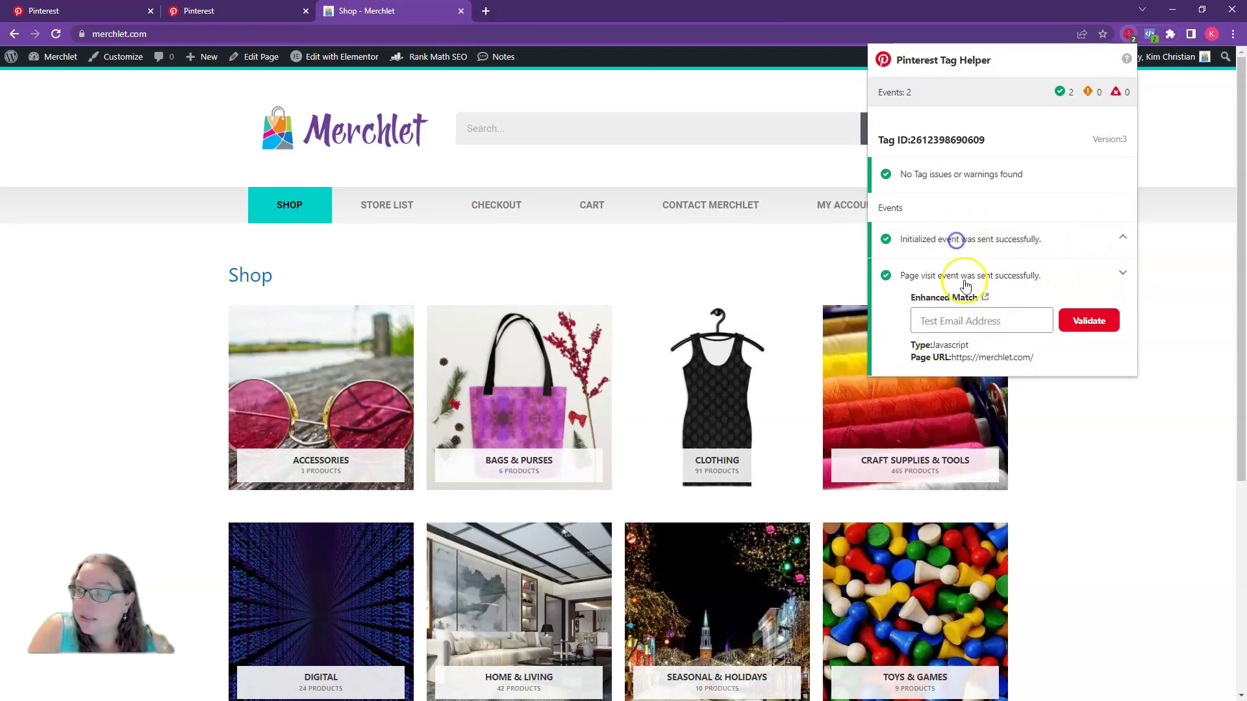
left_click(951, 276)
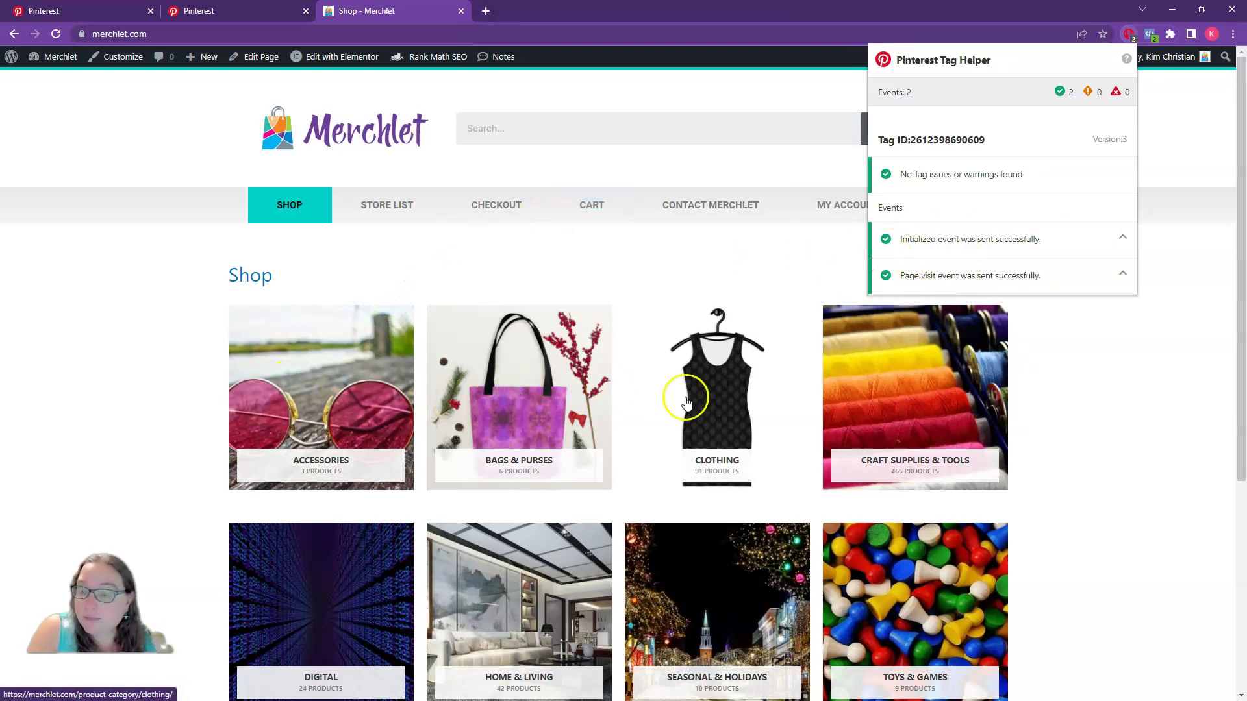
scroll(687, 389, "down", 4)
Step: Open Craft Supplies & Tools and verify Tag Helper lists a successful ViewCategory event
scroll(688, 384, "up", 4)
left_click(845, 408)
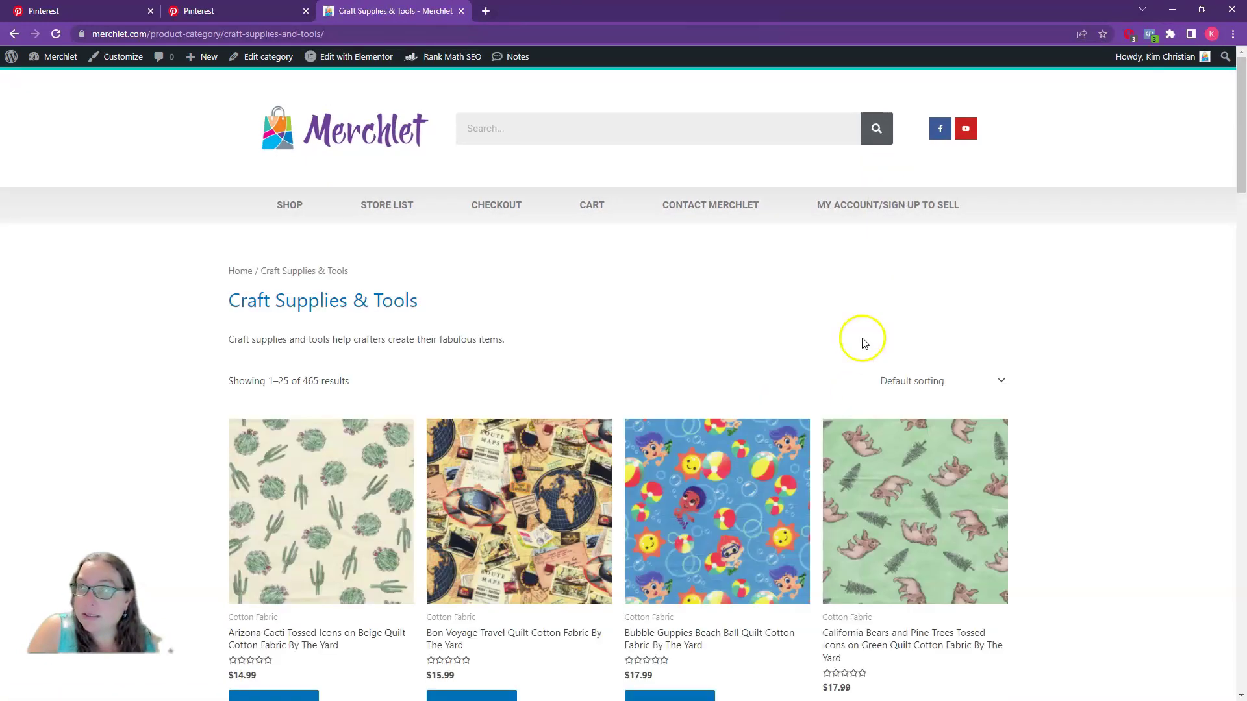
left_click(1129, 34)
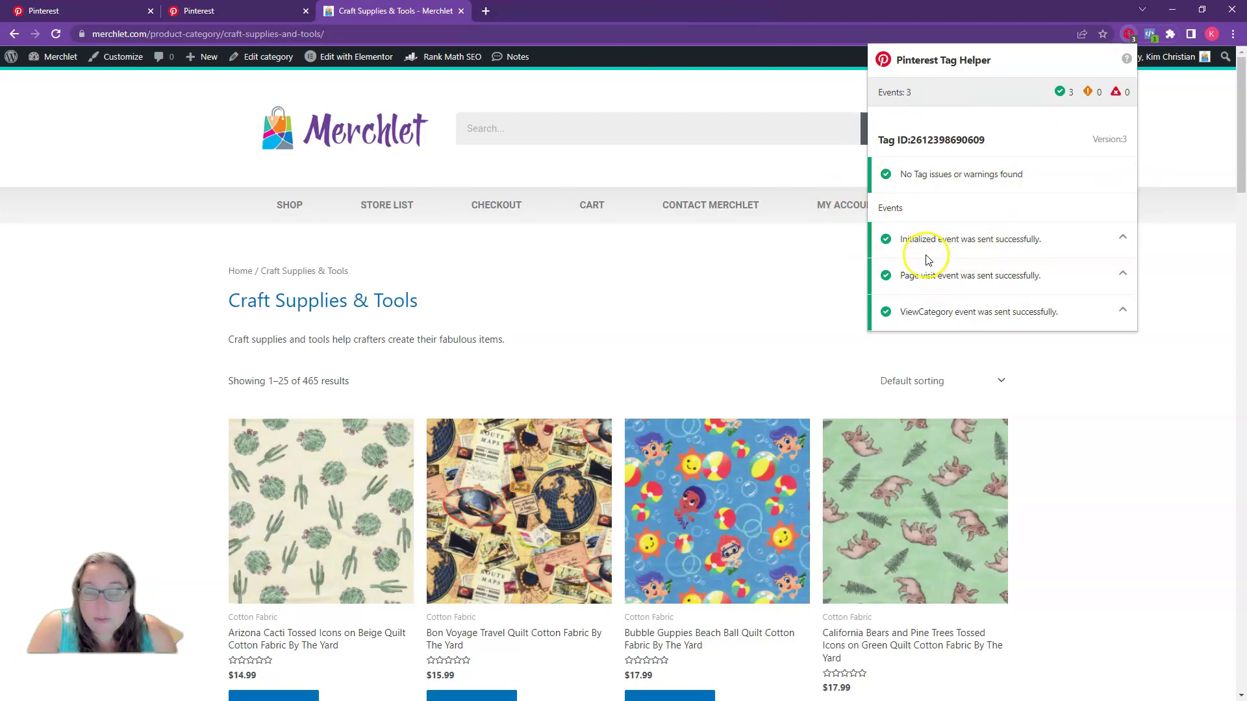
scroll(1056, 369, "down", 4)
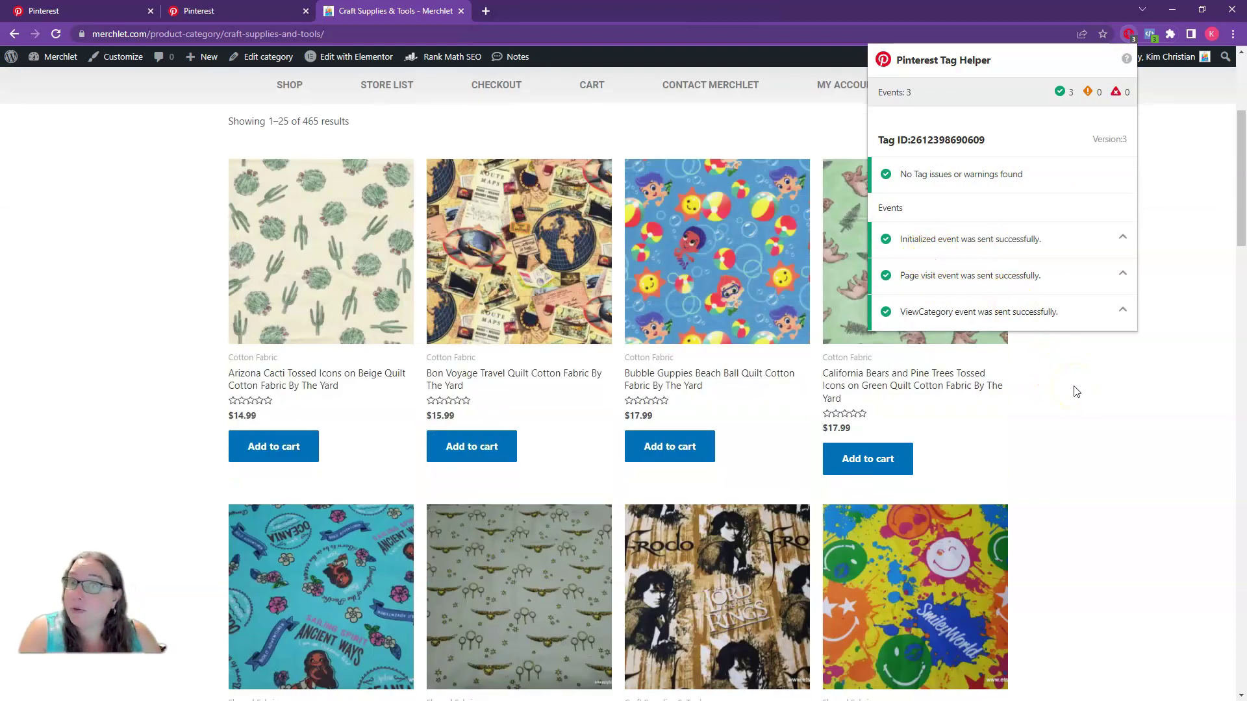
Step: Add Bon Voyage Travel Quilt Cotton Fabric to the cart and check Tag Helper for AddToCart
left_click(487, 322)
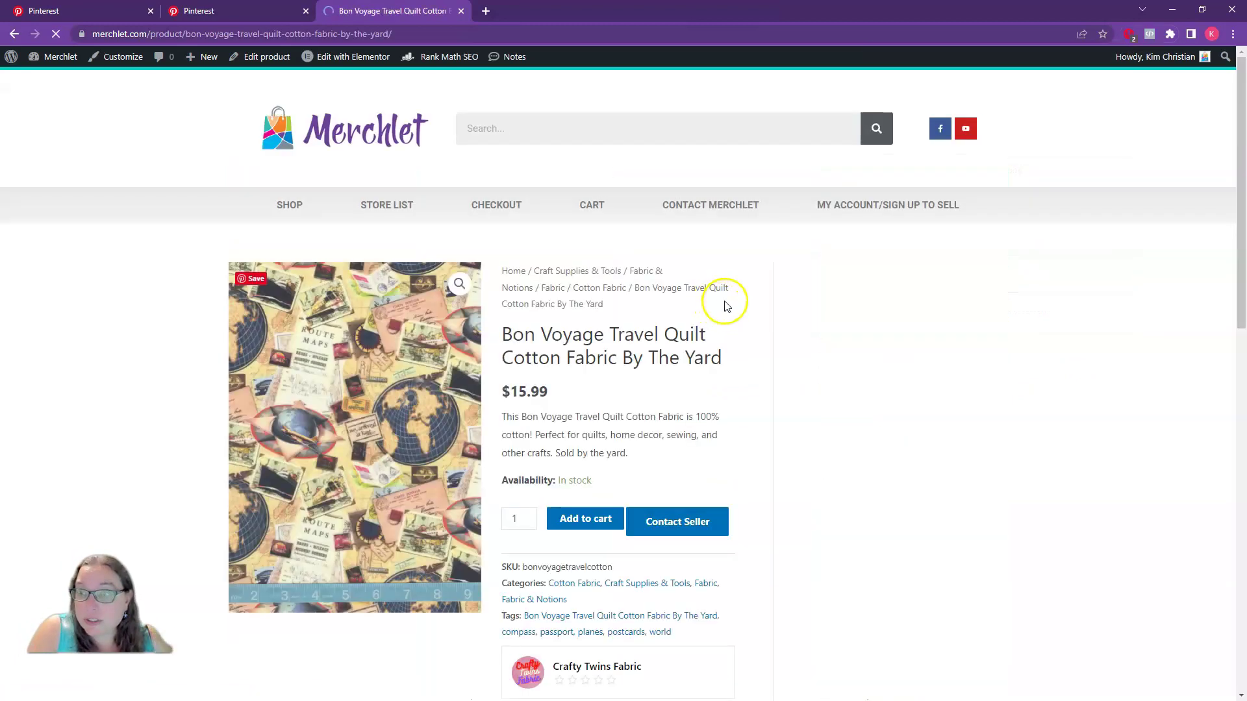
left_click(588, 518)
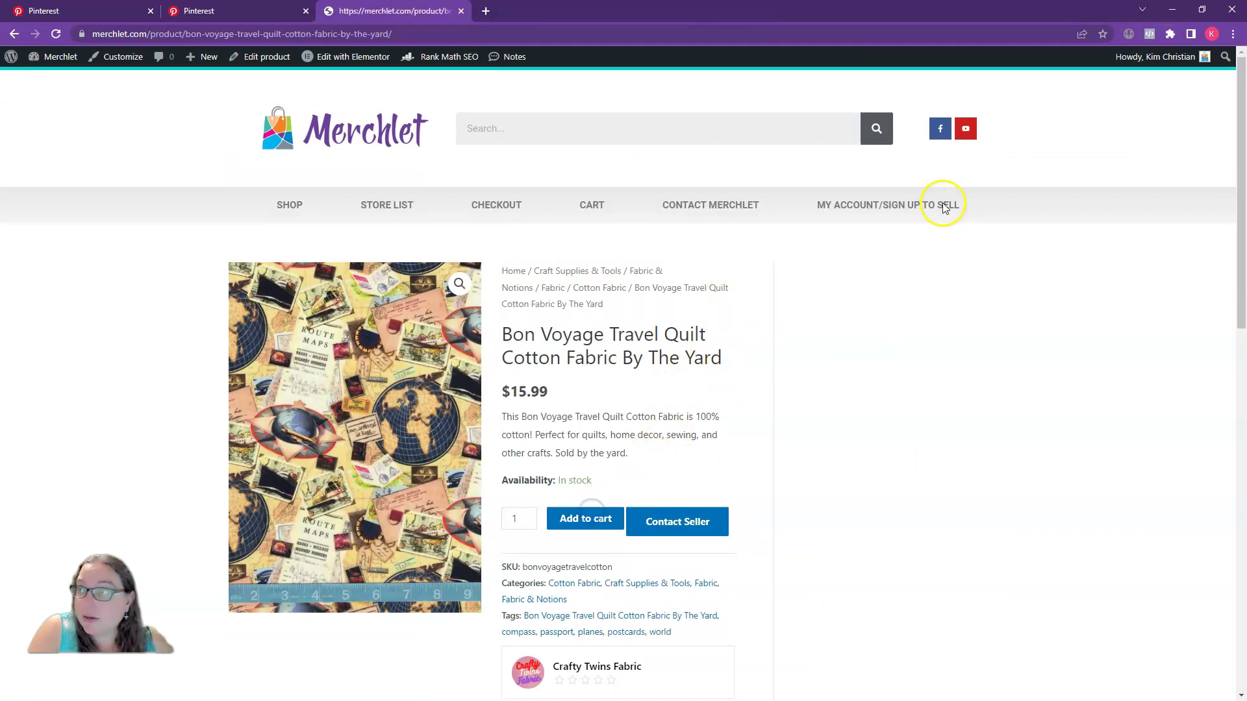
left_click(1130, 35)
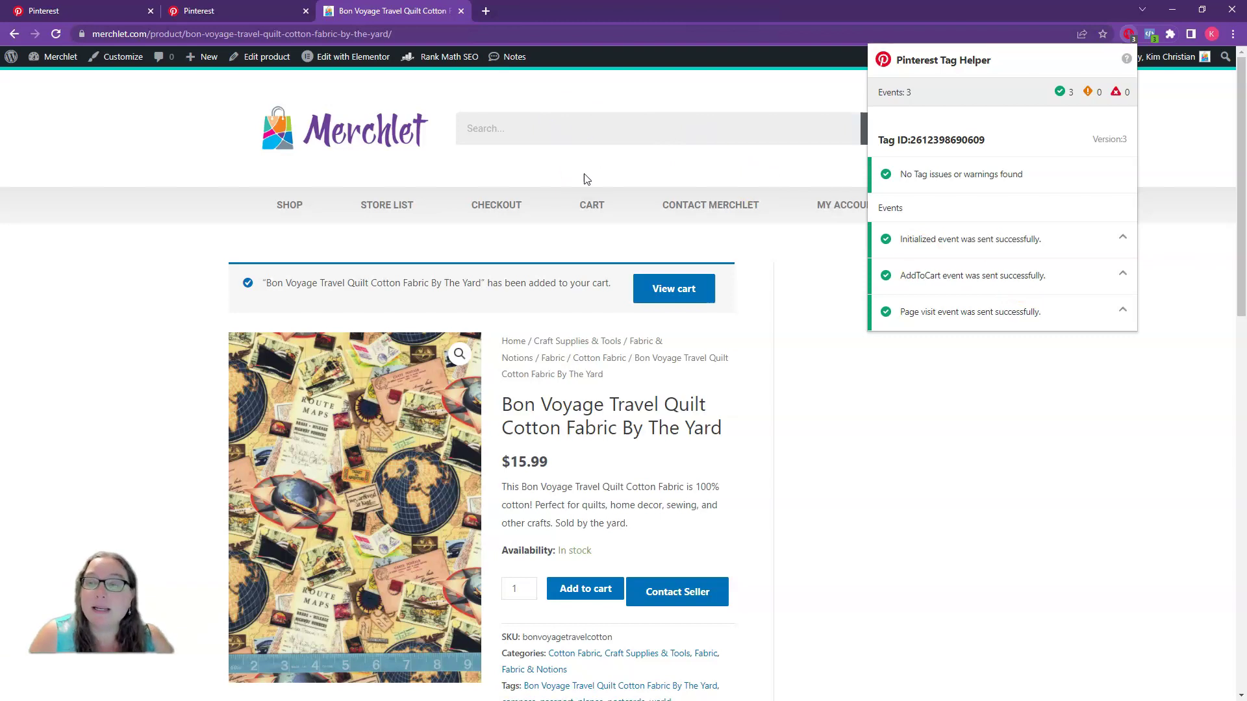
Step: Close Tag Helper and remove the Bon Voyage fabric from the cart
left_click(1129, 34)
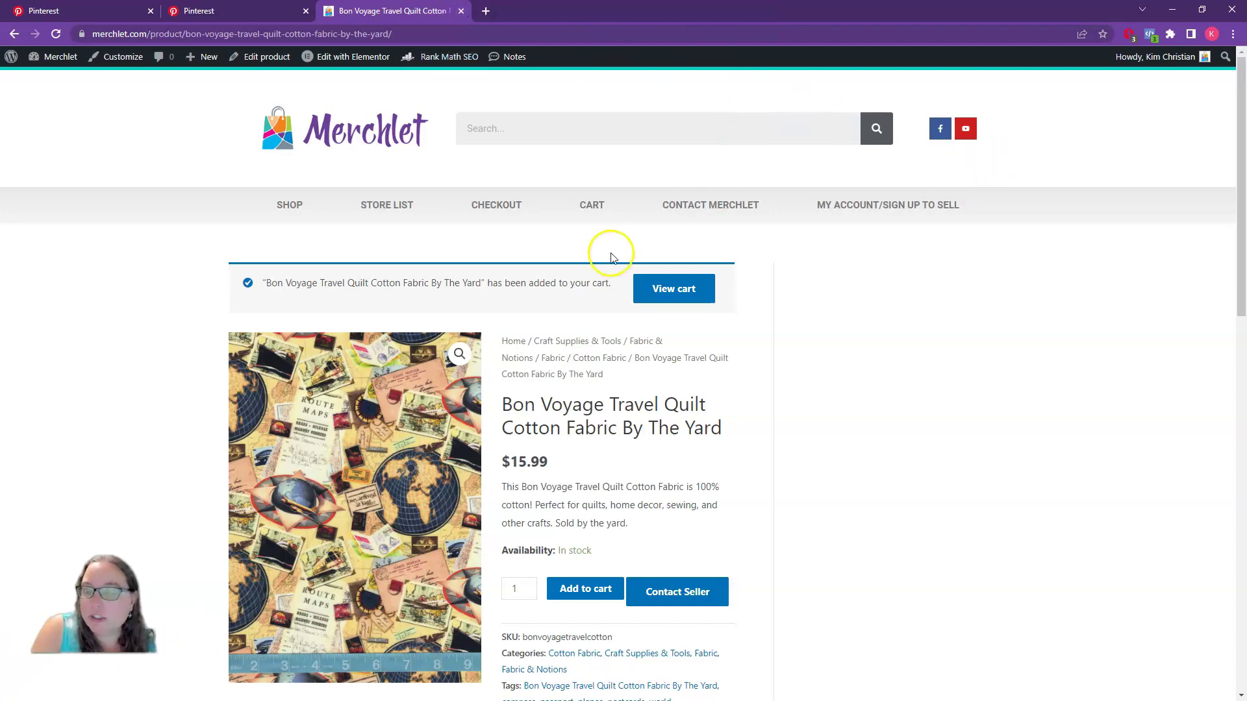
left_click(587, 206)
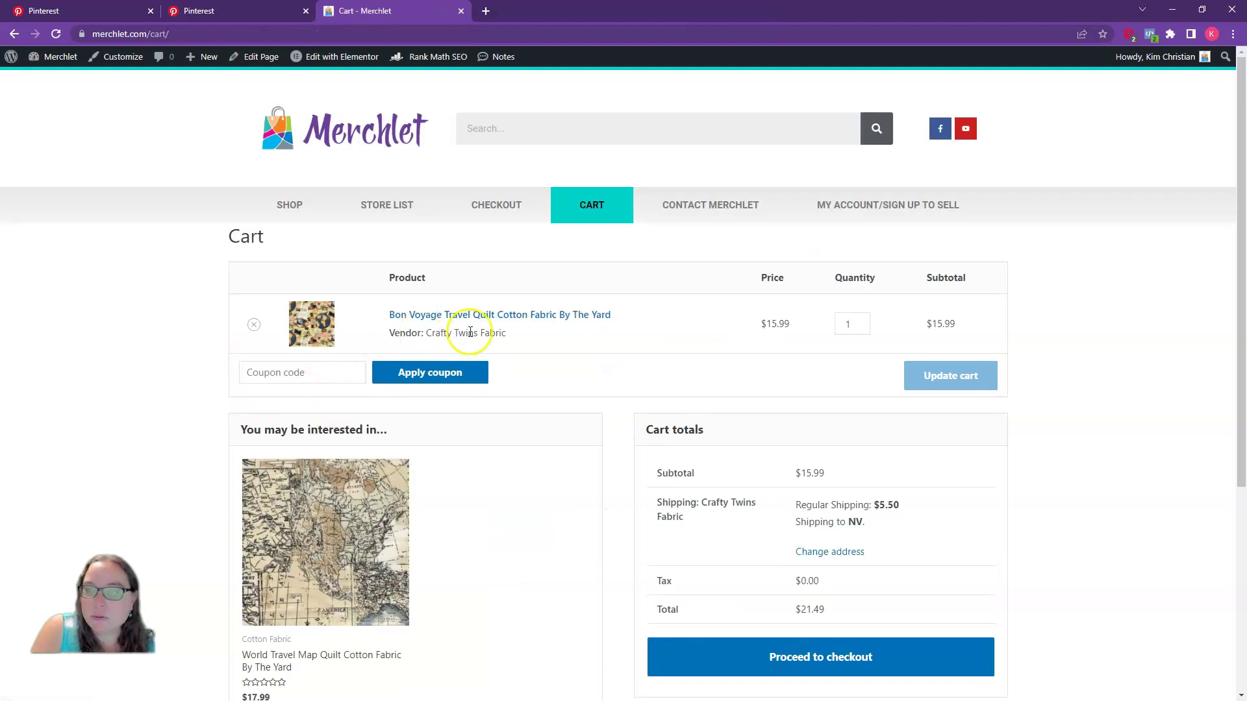
left_click(253, 324)
Step: Refresh tag health to show the 20:56 UTC event, then reload the verified merchant status page
left_click(459, 11)
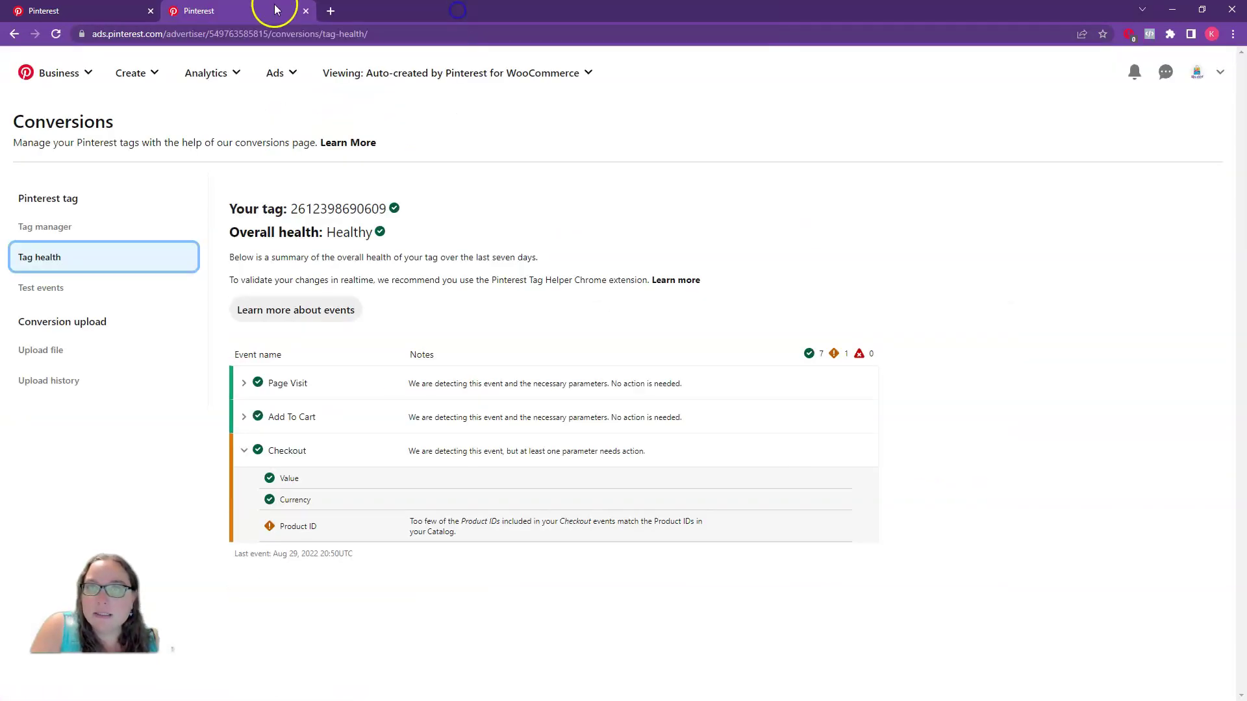
left_click(56, 33)
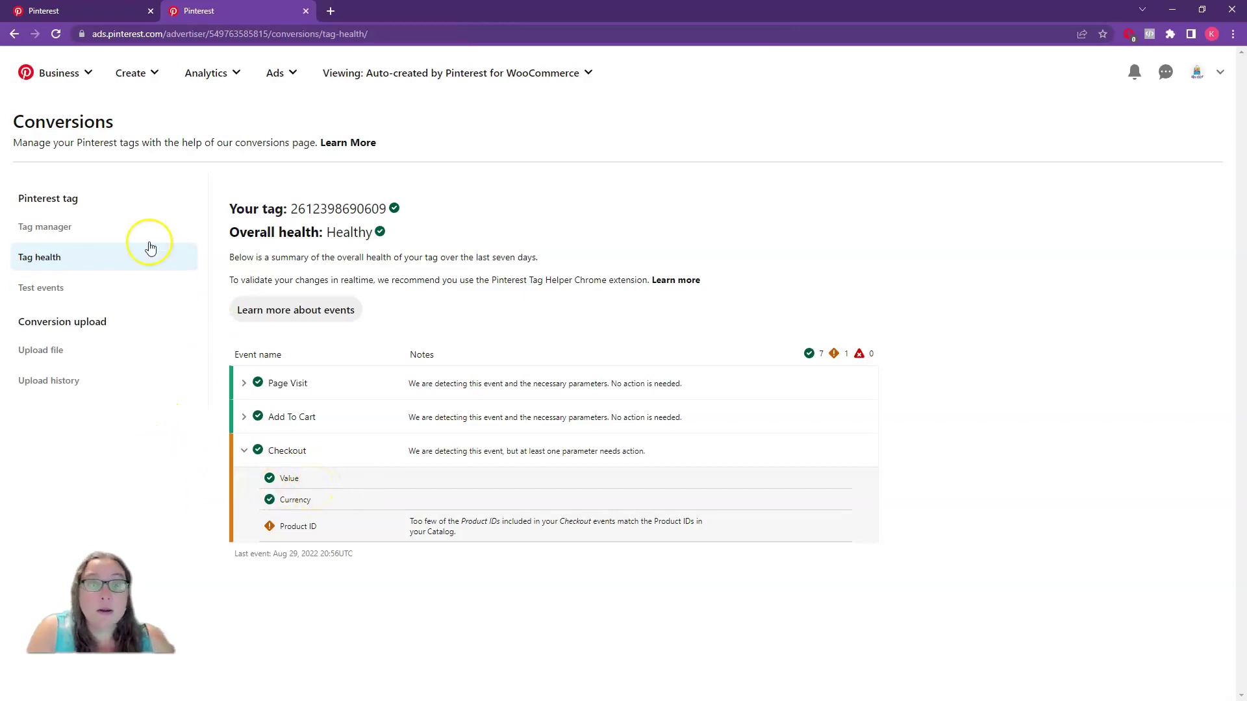
left_click(63, 78)
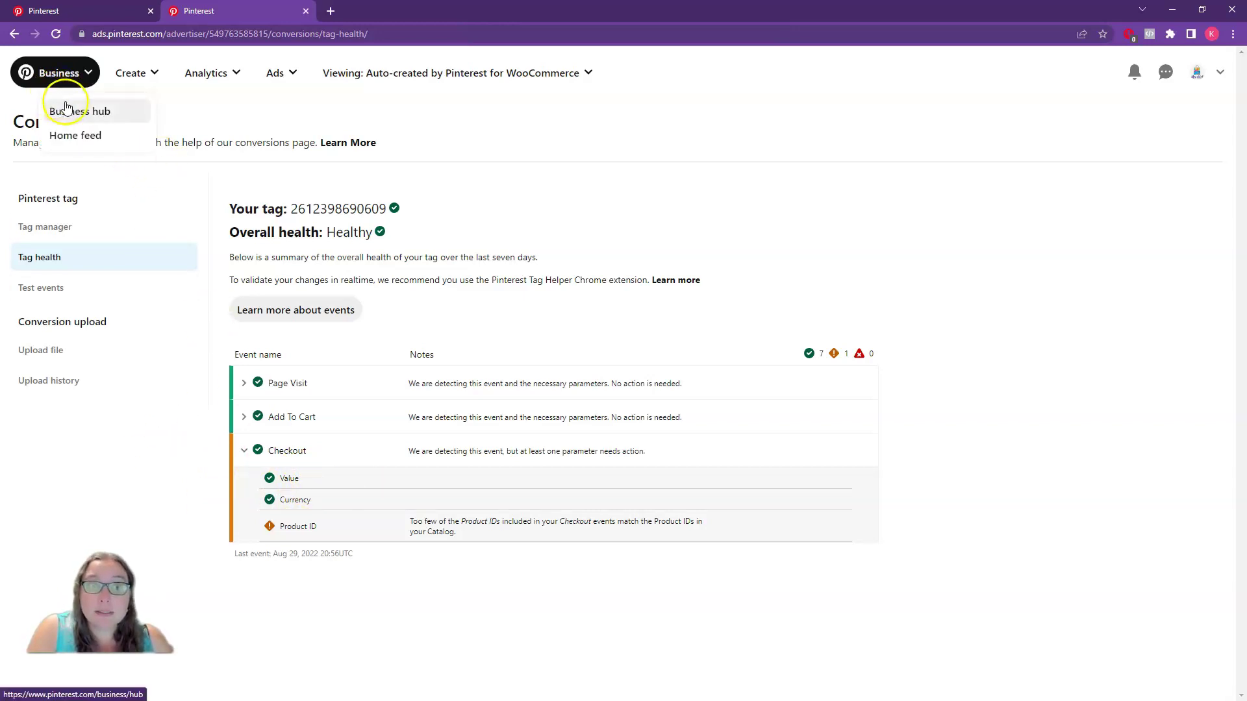
left_click(60, 109)
left_click(130, 12)
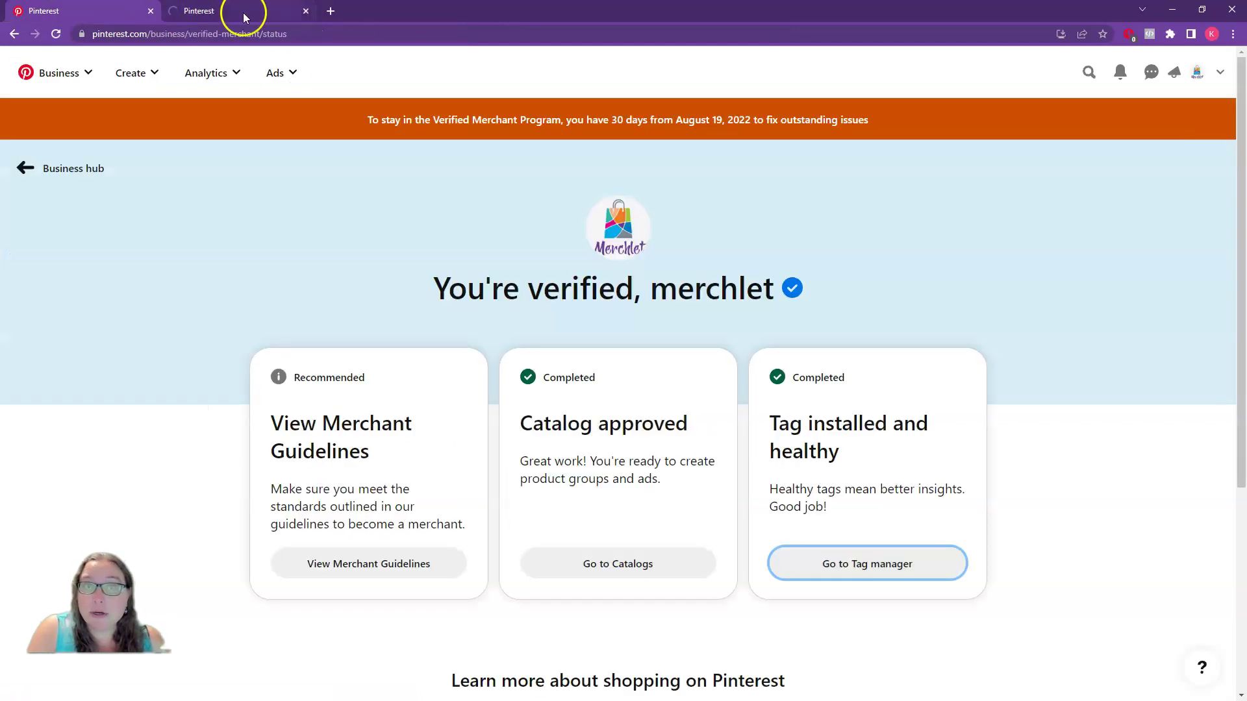
left_click(306, 11)
left_click(65, 36)
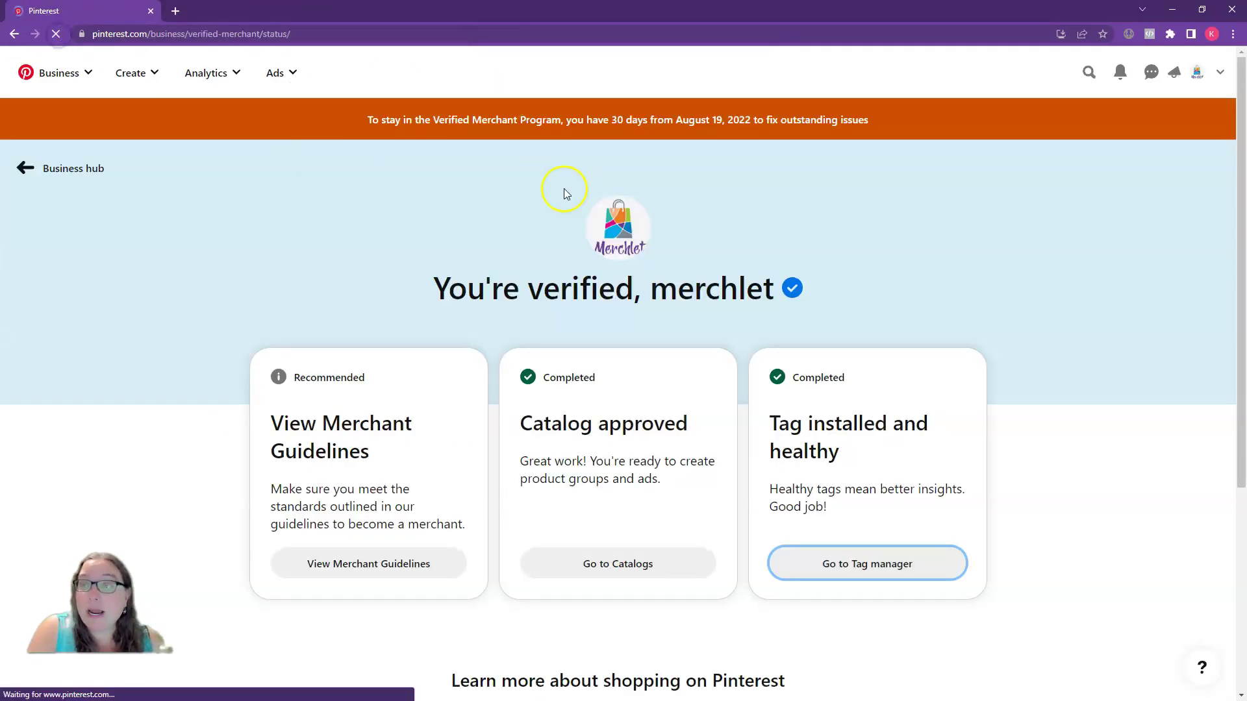